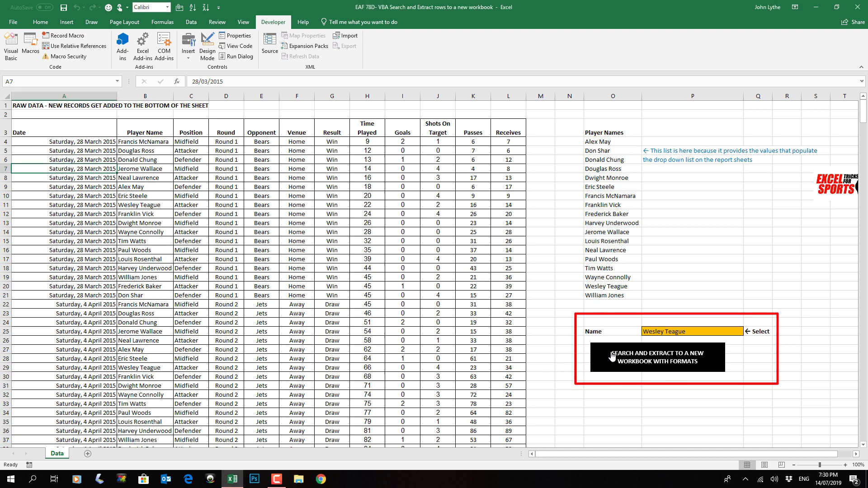
Step: Pick William Jones in the P25 player dropdown and run Search and Extract to a New Workbook
{"action": "left_click", "coordinate": [740, 331]}
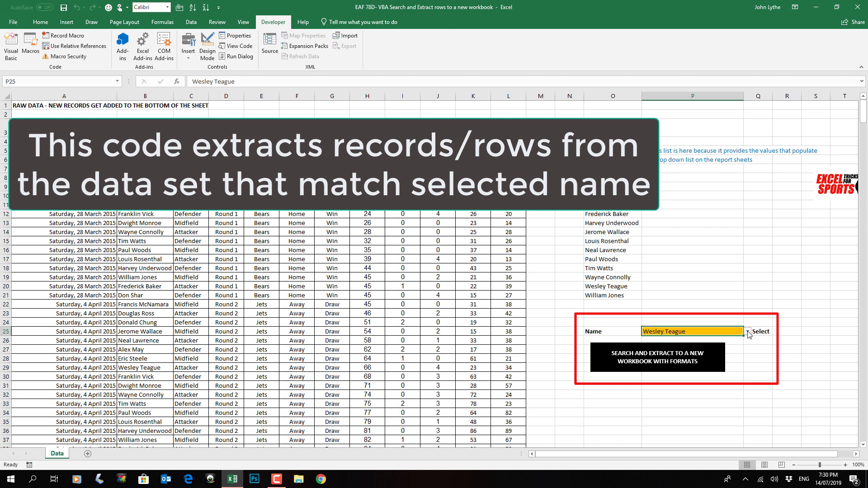
{"action": "left_click", "coordinate": [746, 331]}
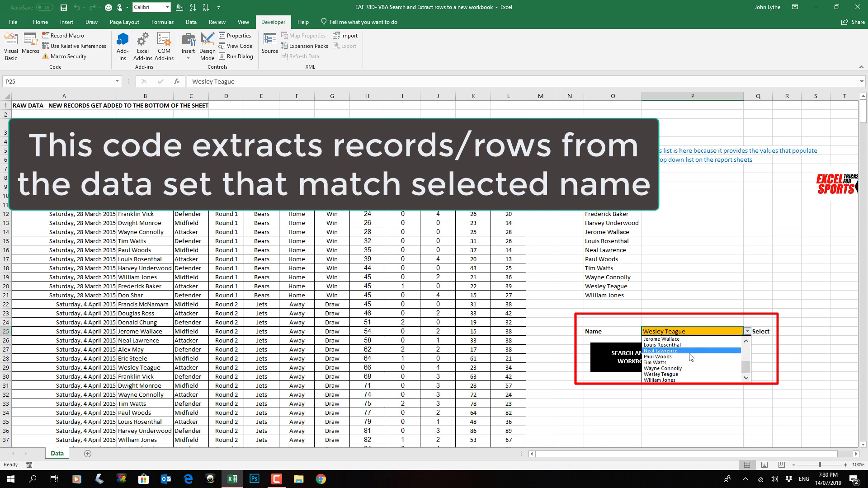
{"action": "left_click", "coordinate": [668, 381]}
{"action": "left_click", "coordinate": [563, 313]}
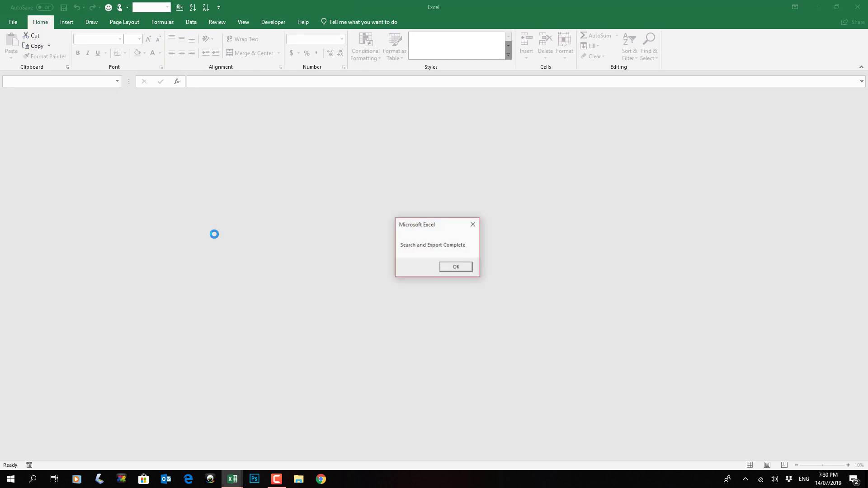
Step: Close the export-complete message and check the Time Played in H16 and match date in A16
{"action": "left_click", "coordinate": [463, 269]}
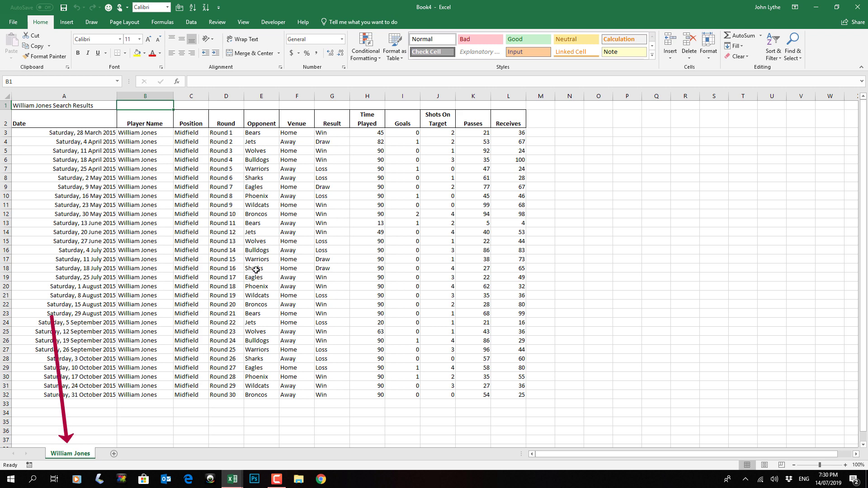
{"action": "left_click", "coordinate": [378, 248]}
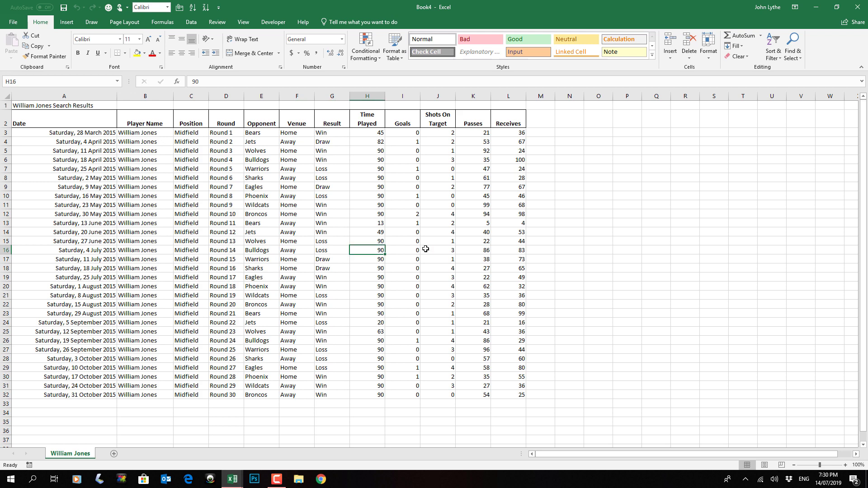
{"action": "left_click", "coordinate": [82, 250]}
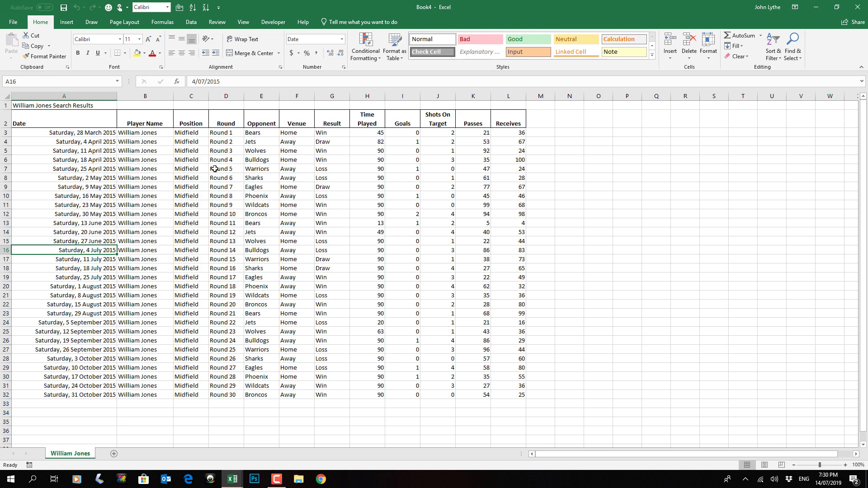
{"action": "mouse_move", "coordinate": [232, 480]}
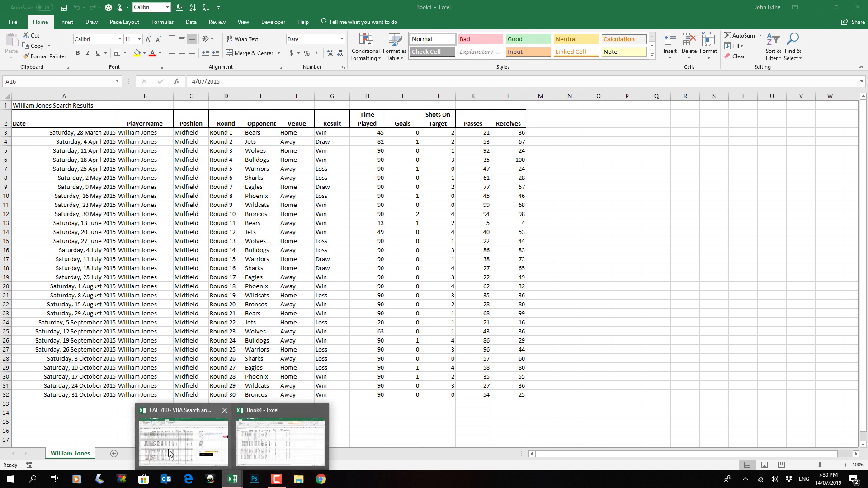
Step: Return to the EAF 78D workbook and open the extraction macro in the Visual Basic editor
{"action": "left_click", "coordinate": [170, 453]}
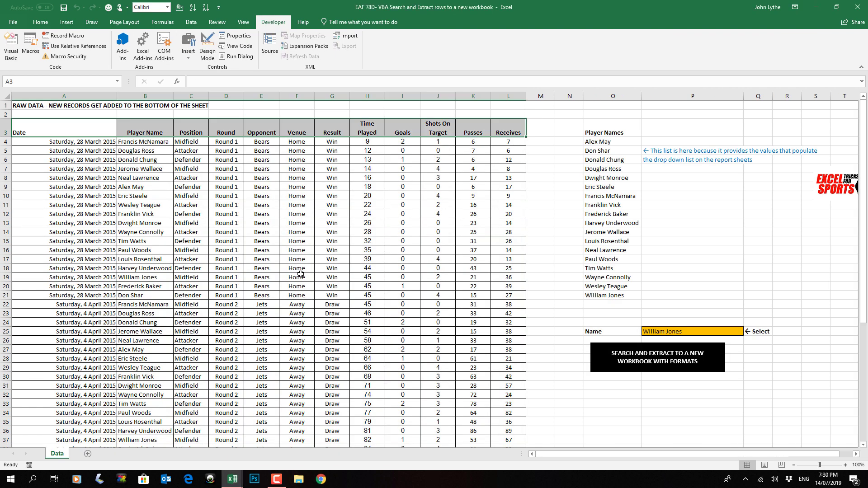
{"action": "left_click", "coordinate": [80, 187]}
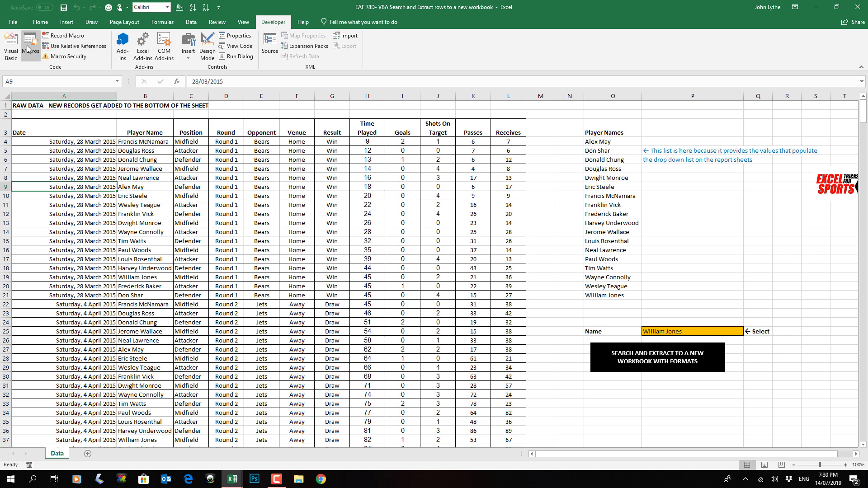
{"action": "left_click", "coordinate": [11, 47]}
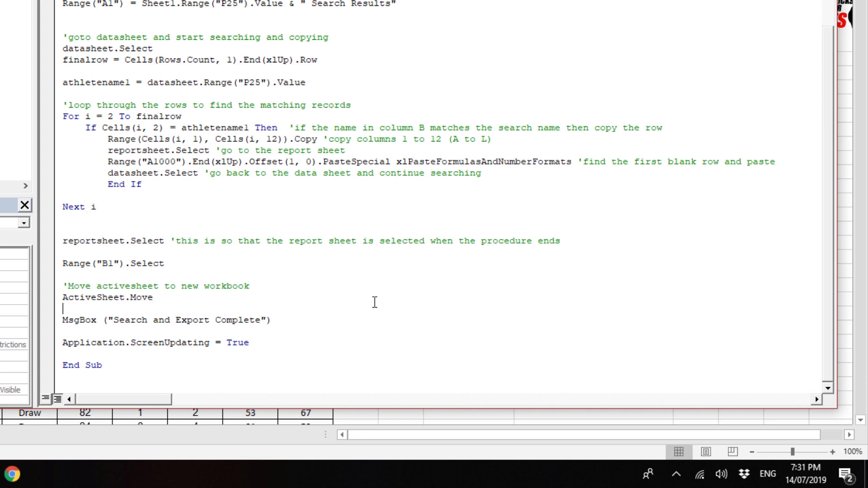
{"action": "left_click", "coordinate": [301, 319]}
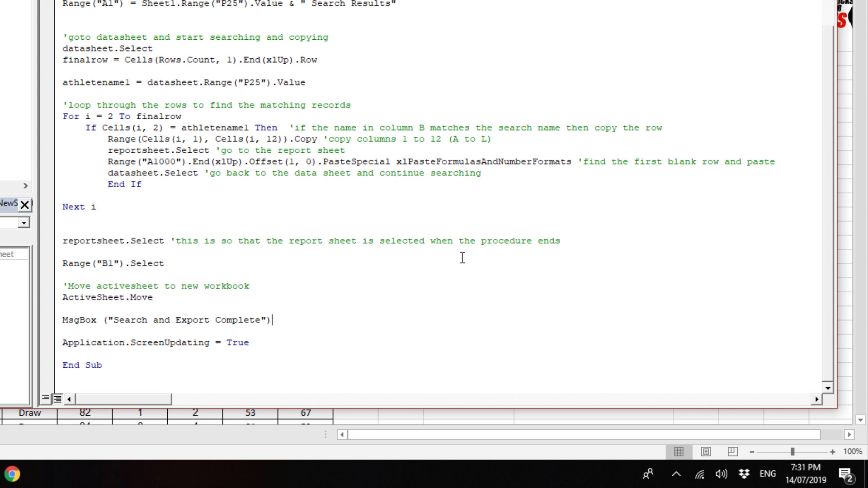